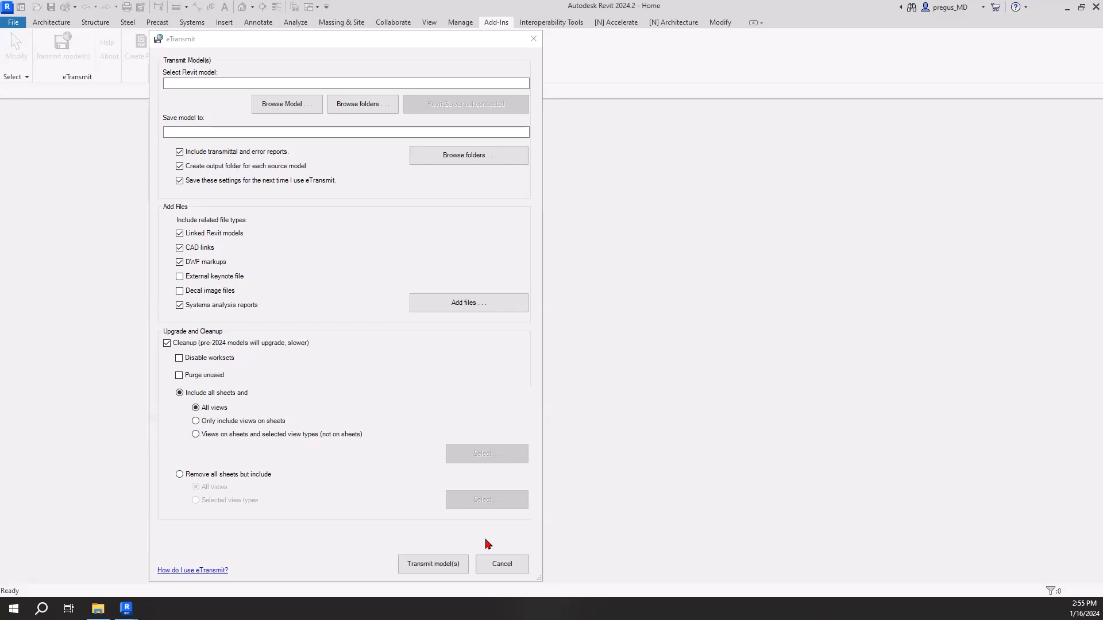
- Cancel eTransmit and switch to the Revit window with the NV_ARCH_Demo_R24.rvt project
{"action": "left_click", "coordinate": [503, 564]}
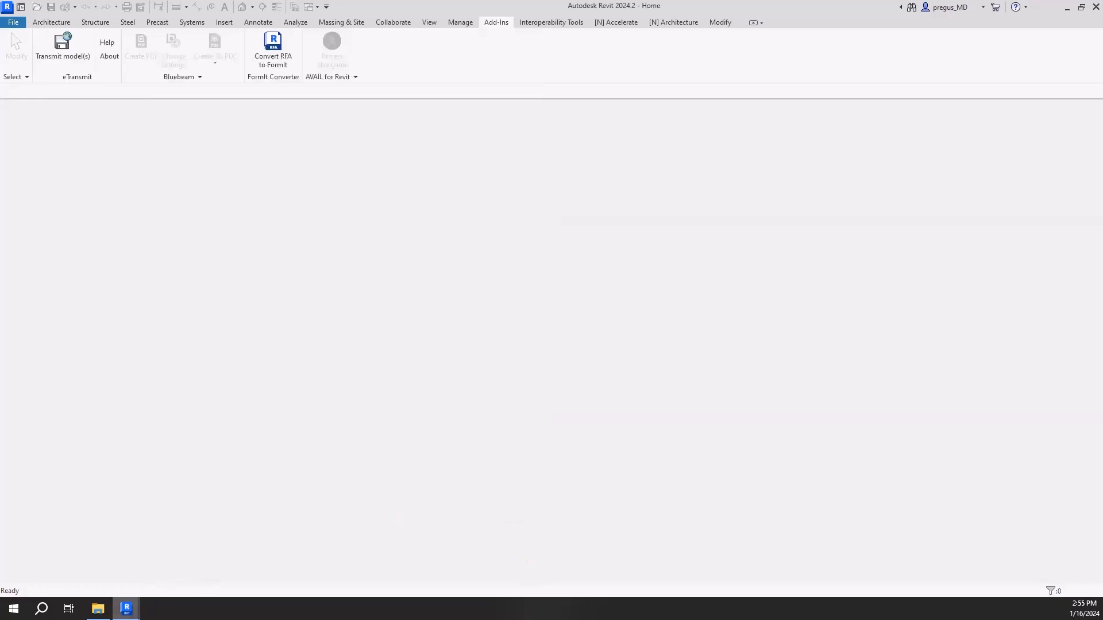
{"action": "mouse_move", "coordinate": [126, 609]}
{"action": "left_click", "coordinate": [80, 578]}
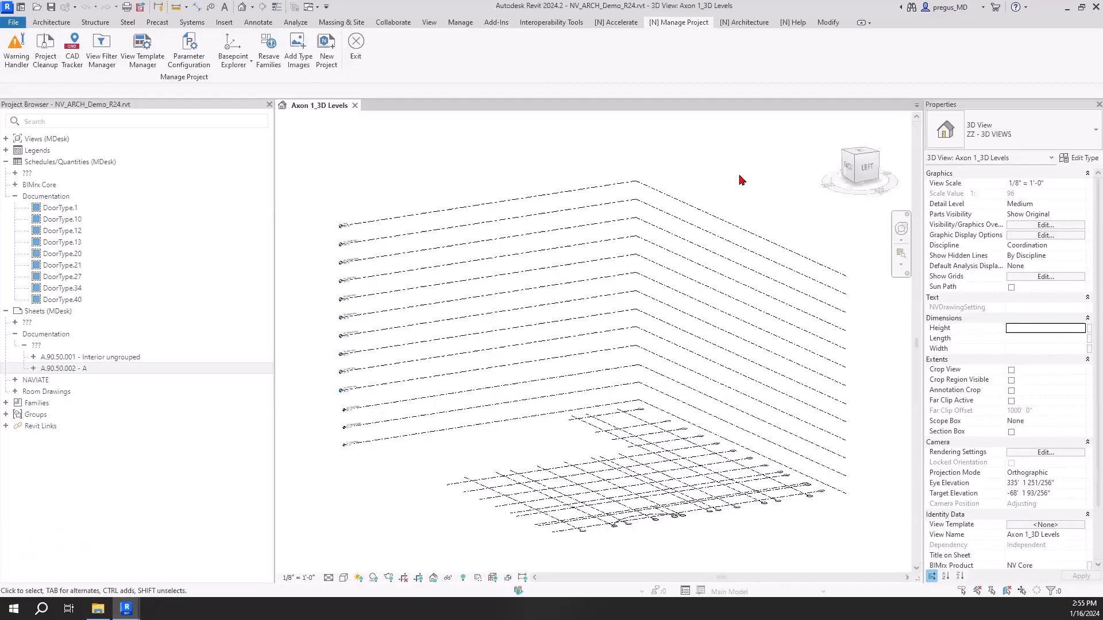
- Open Naviate's Project Cleanup for the project and check the full output path of the saved copy
{"action": "left_click", "coordinate": [626, 24]}
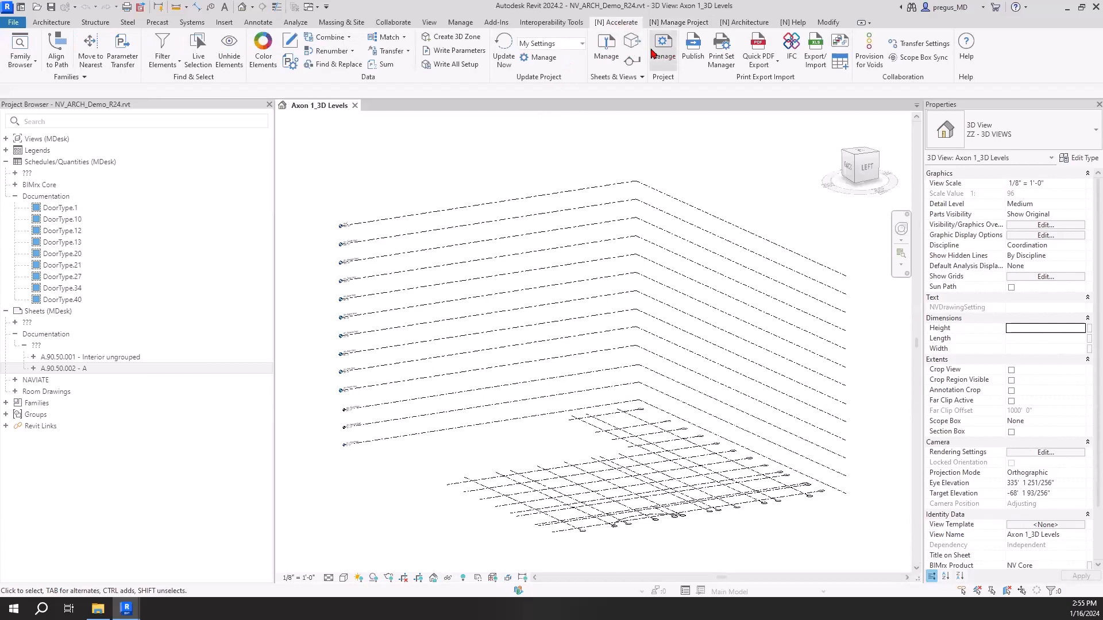
{"action": "left_click", "coordinate": [666, 60]}
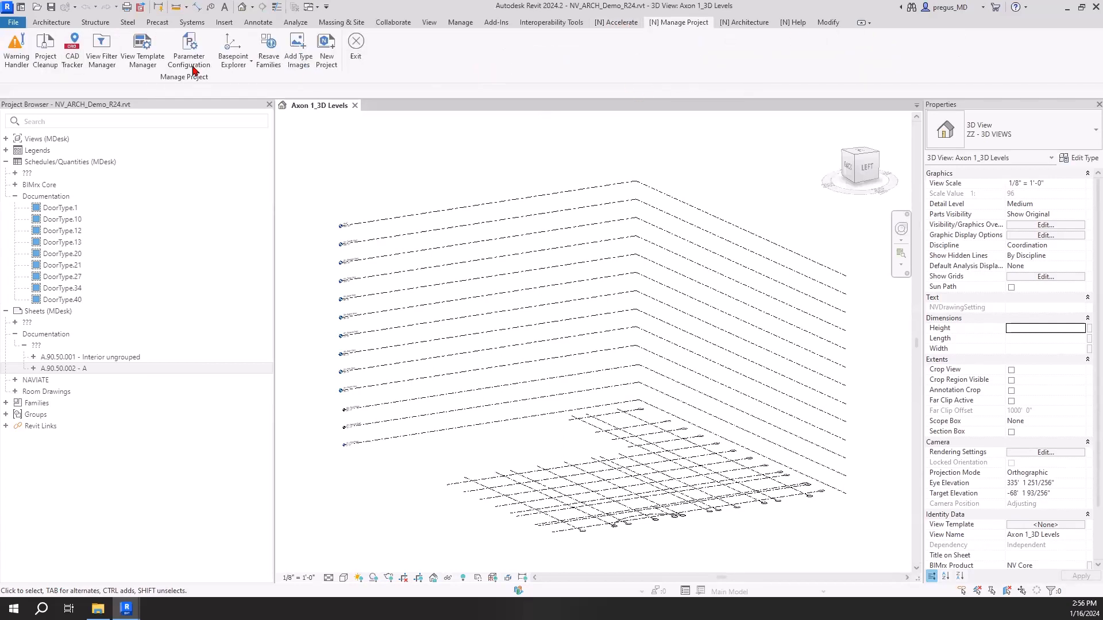
{"action": "left_click", "coordinate": [44, 68]}
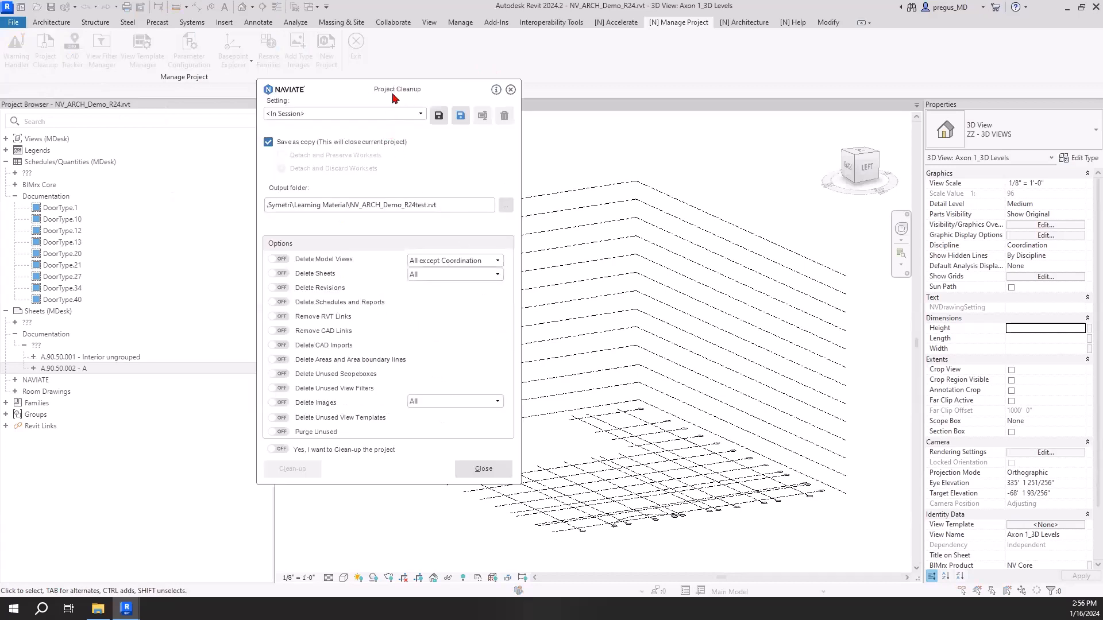
{"action": "left_click_drag", "start_coordinate": [394, 97], "coordinate": [232, 176]}
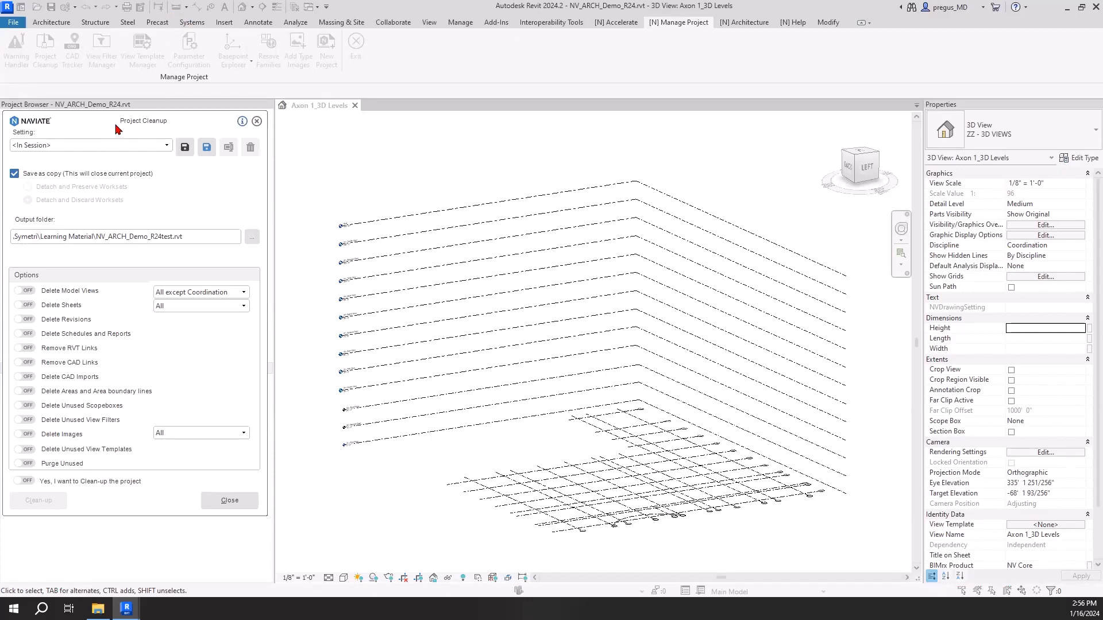
{"action": "left_click_drag", "start_coordinate": [115, 129], "coordinate": [385, 134]}
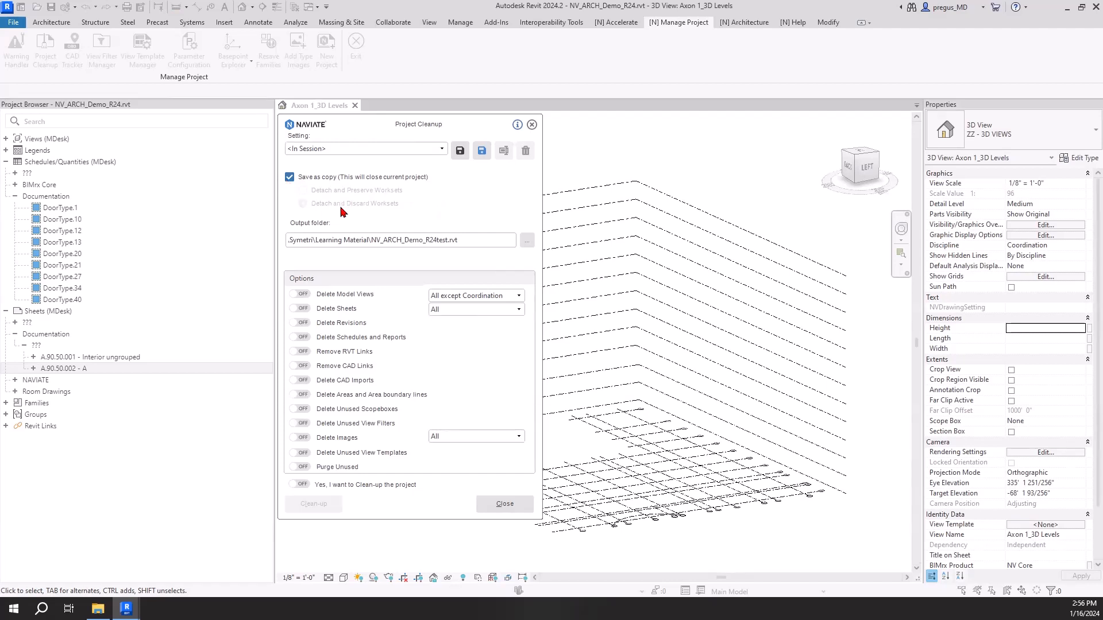
{"action": "left_click", "coordinate": [488, 239]}
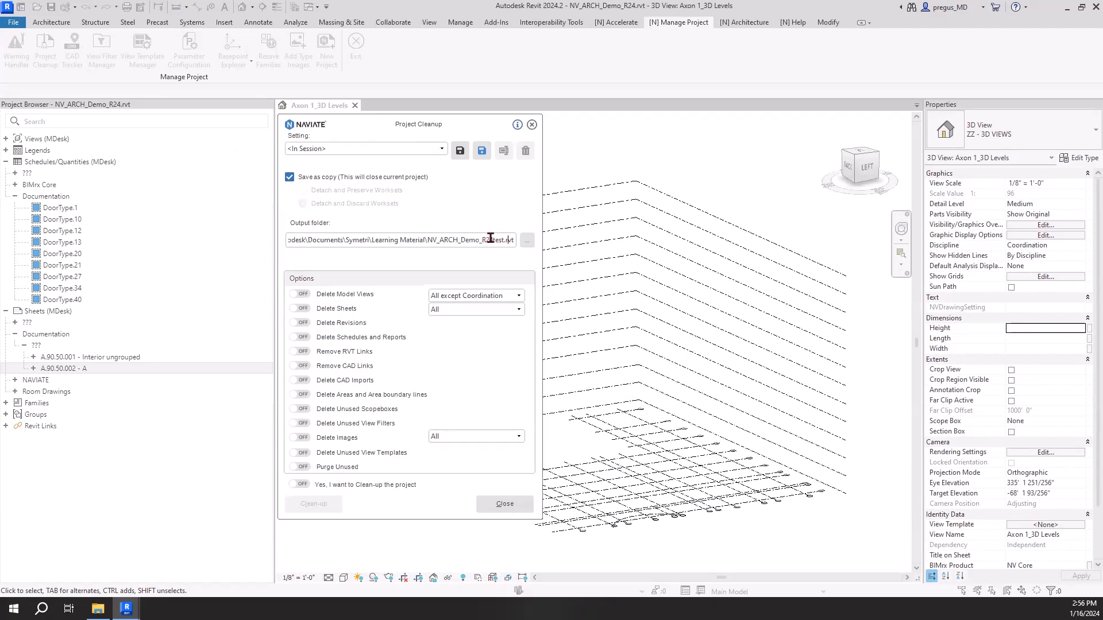
{"action": "left_click_drag", "start_coordinate": [508, 239], "coordinate": [263, 239]}
{"action": "left_click", "coordinate": [341, 242]}
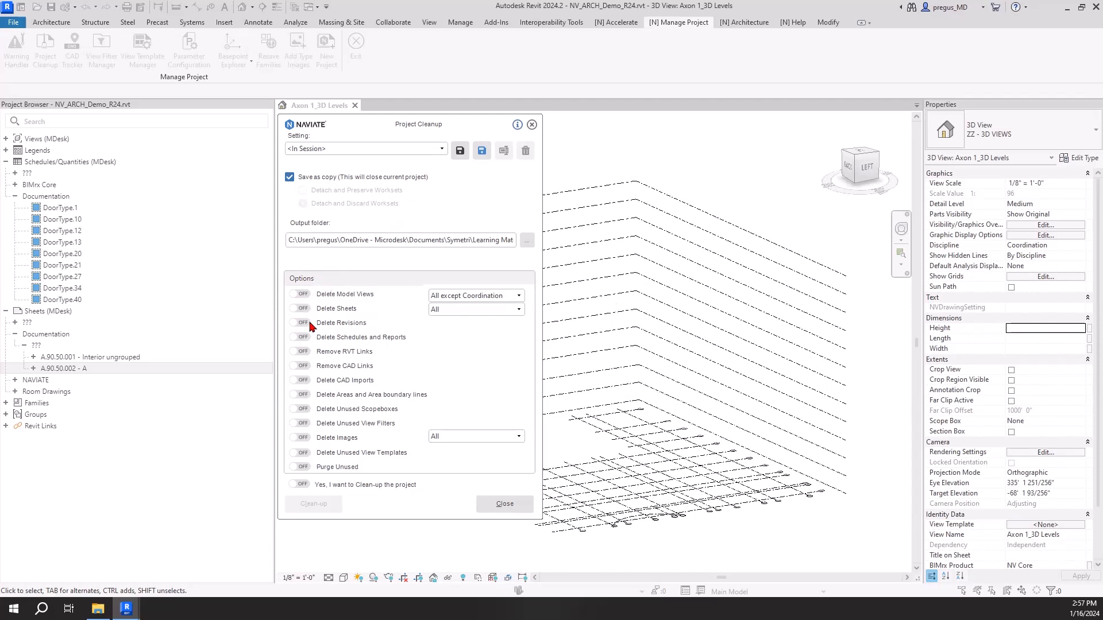
- Enable removal of RVT links and CAD links and deletion of CAD imports in the cleanup options
{"action": "left_click", "coordinate": [299, 351]}
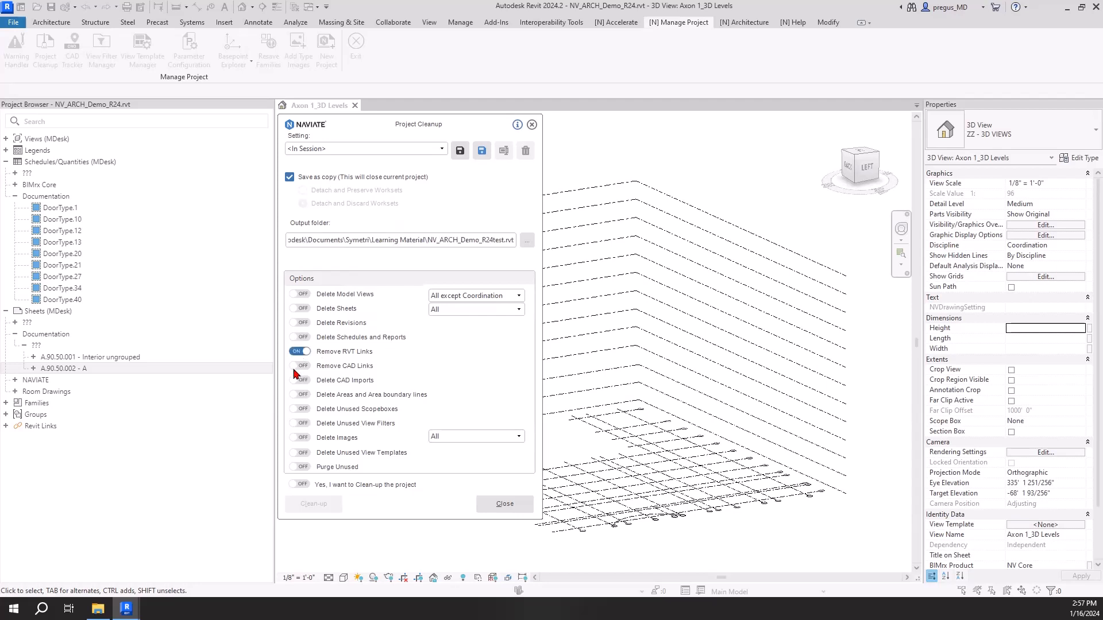
{"action": "left_click", "coordinate": [299, 365]}
{"action": "left_click", "coordinate": [299, 381]}
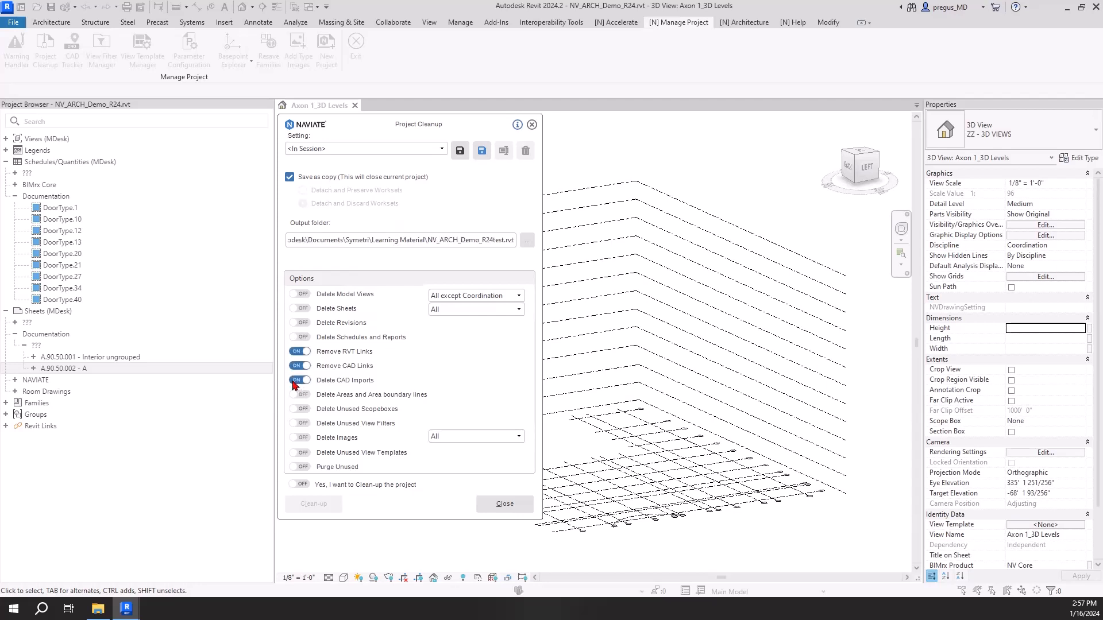
- Enable deletion of unused scope boxes, unused view filters, images and unused view templates, plus Purge Unused
{"action": "left_click", "coordinate": [298, 409]}
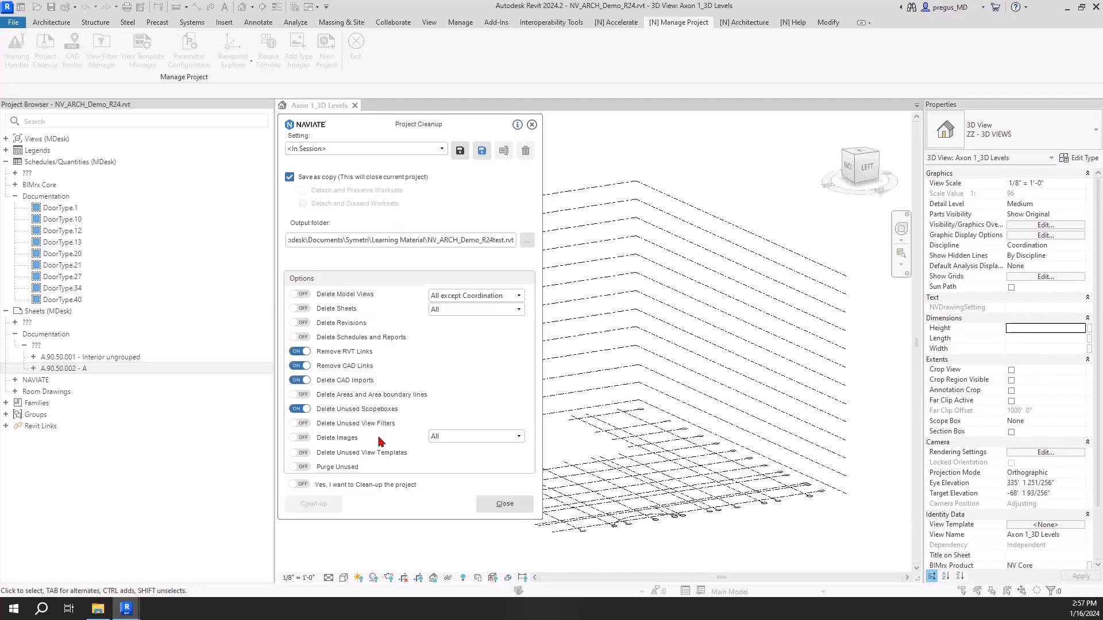
{"action": "left_click", "coordinate": [305, 424]}
{"action": "left_click", "coordinate": [305, 453]}
{"action": "left_click", "coordinate": [306, 438]}
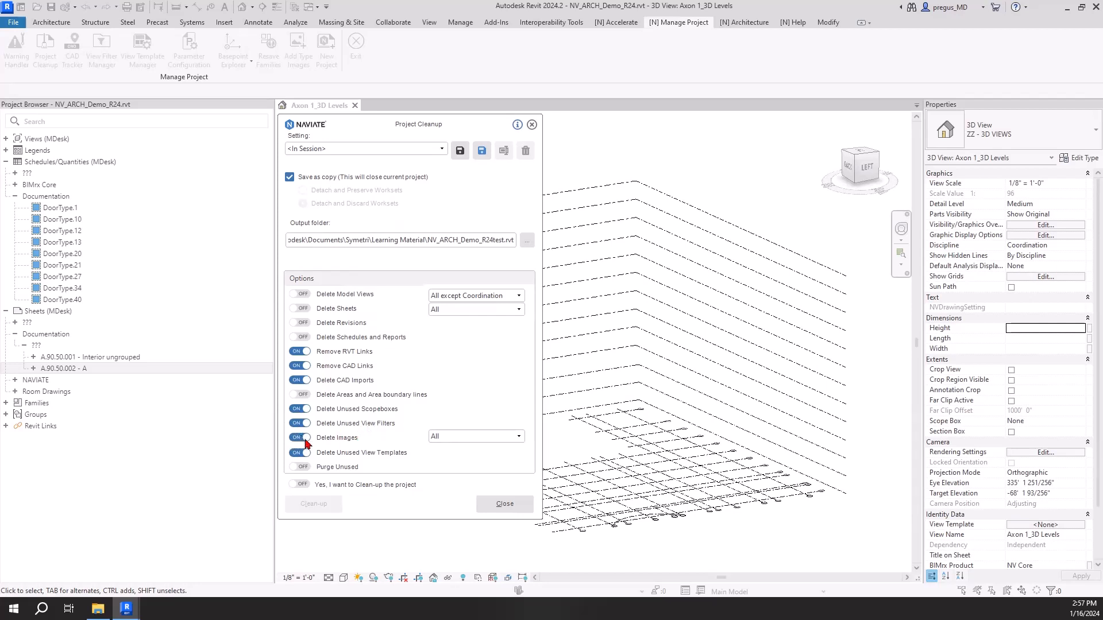
{"action": "left_click", "coordinate": [304, 467]}
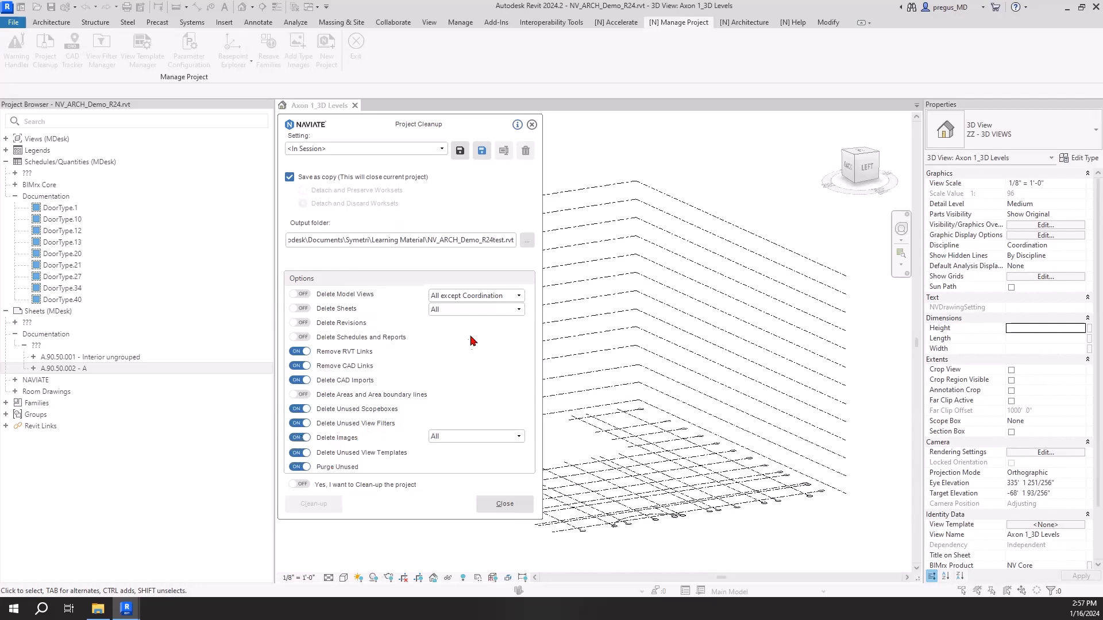
- Set the model view deletion scope to Not on sheets and the sheet deletion scope to All
{"action": "left_click", "coordinate": [519, 297]}
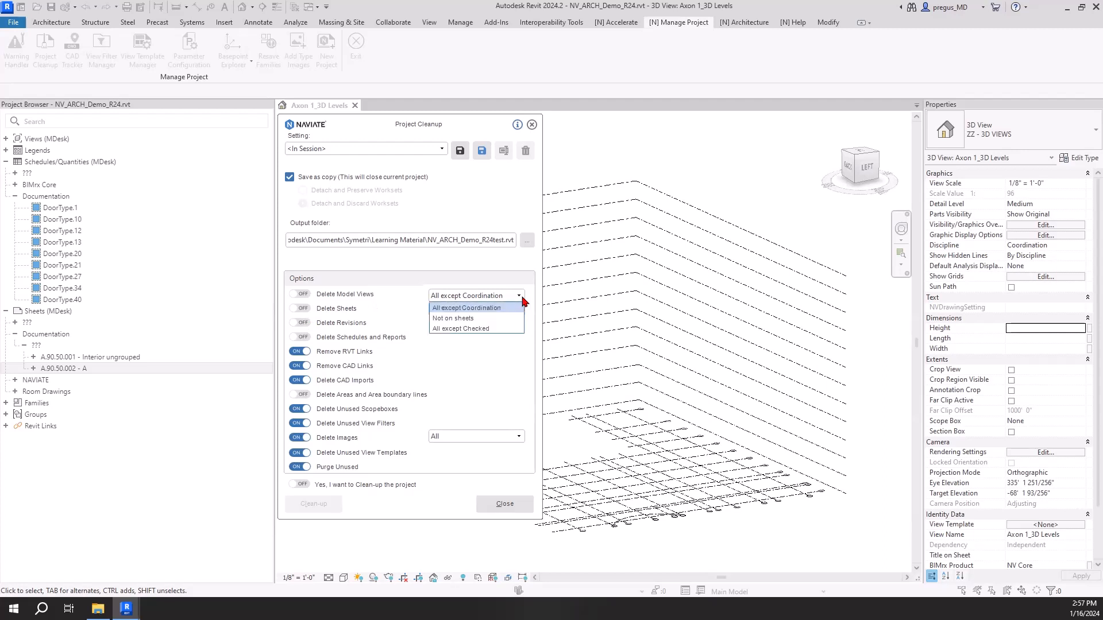
{"action": "left_click", "coordinate": [480, 319]}
{"action": "left_click", "coordinate": [519, 296]}
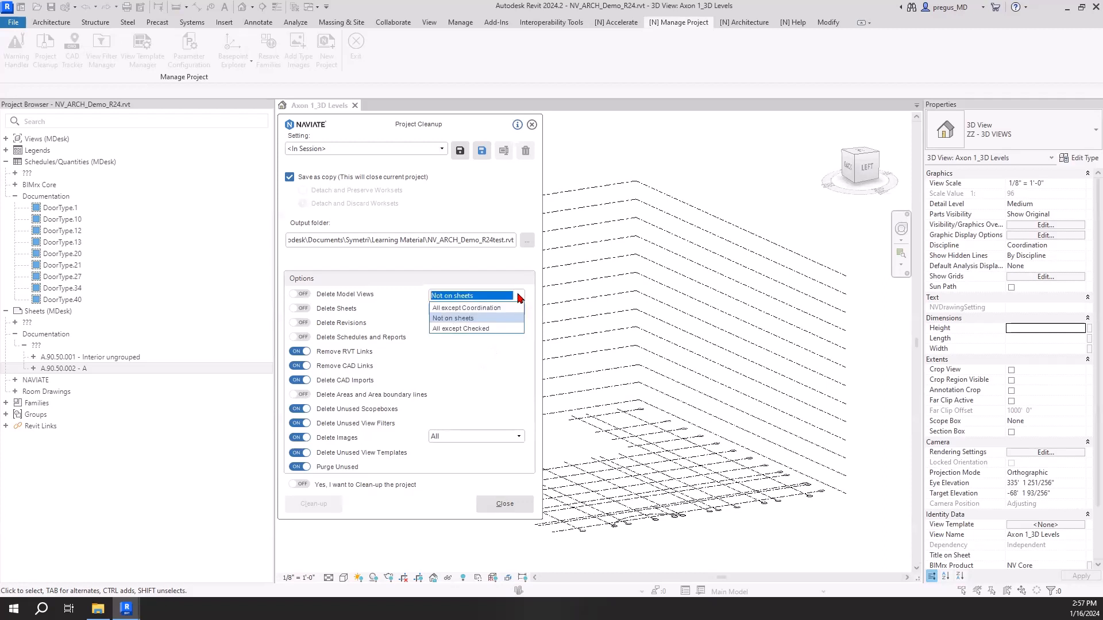
{"action": "left_click", "coordinate": [520, 319]}
{"action": "left_click", "coordinate": [519, 310]}
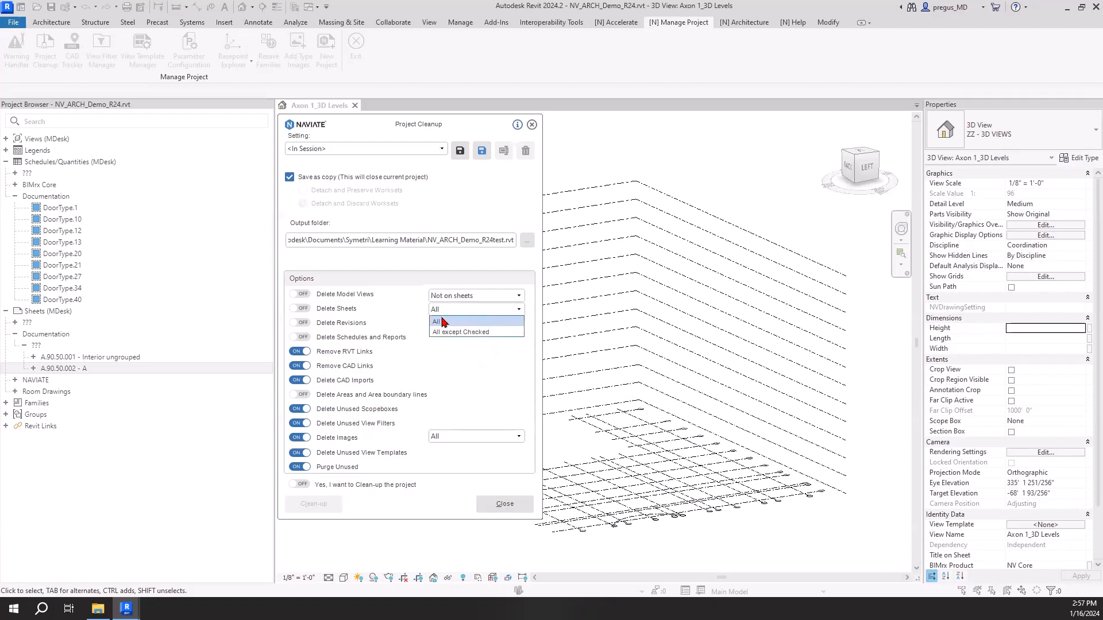
{"action": "left_click", "coordinate": [443, 325]}
- Set the deletion scope for both sheets and model views to All except Checked, and close Project Cleanup saving the changed settings
{"action": "left_click", "coordinate": [519, 309]}
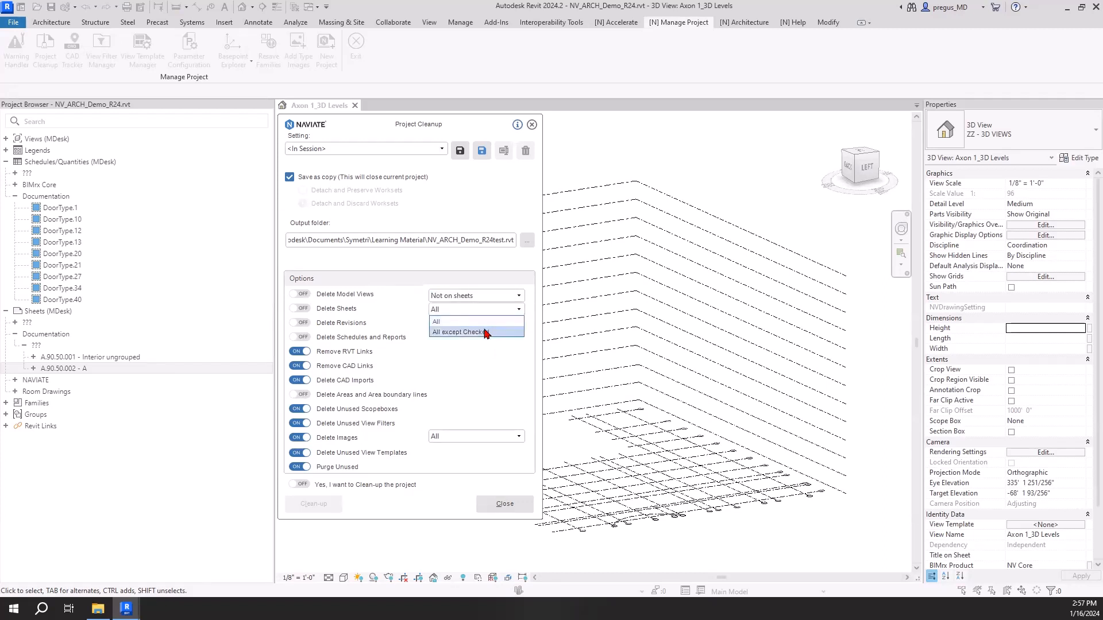
{"action": "left_click", "coordinate": [485, 333]}
{"action": "left_click", "coordinate": [518, 295]}
{"action": "left_click", "coordinate": [477, 329]}
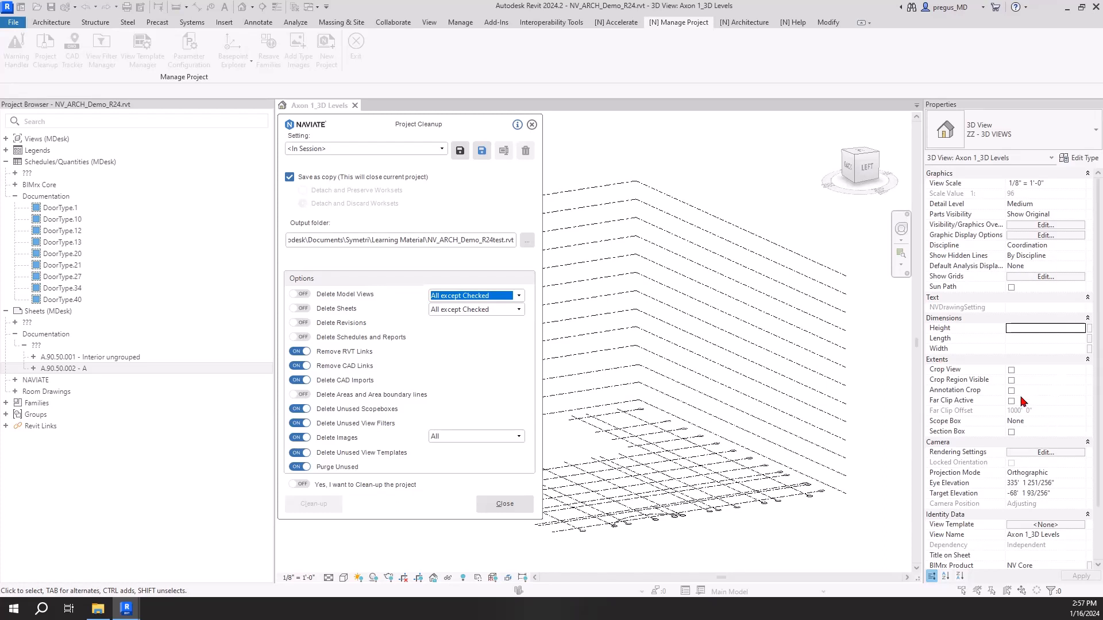
{"action": "left_click", "coordinate": [491, 503]}
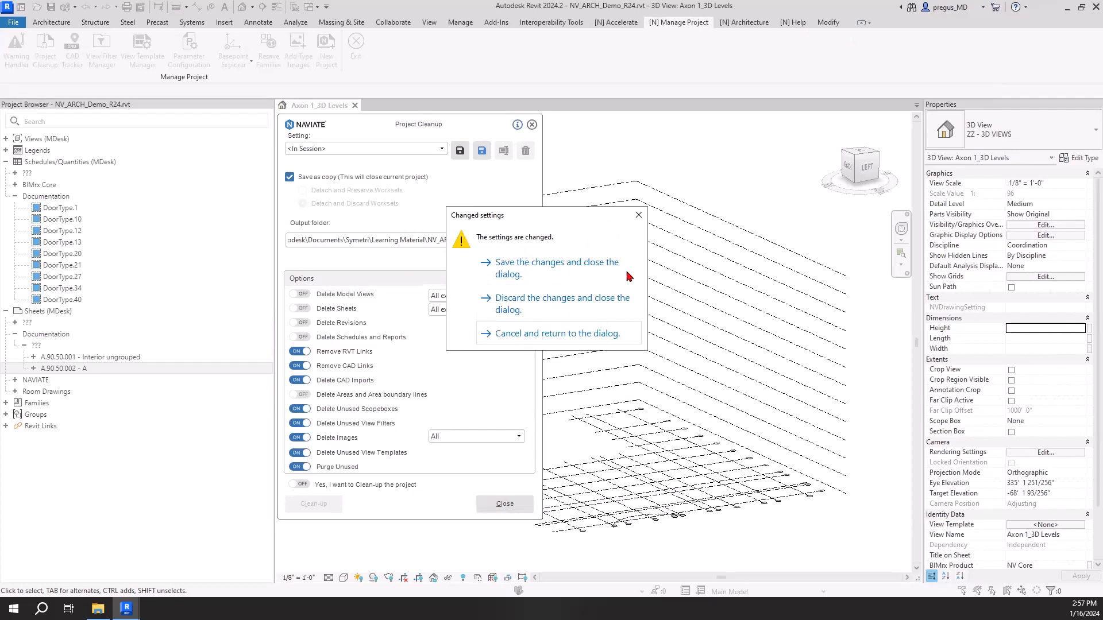
{"action": "left_click", "coordinate": [548, 273]}
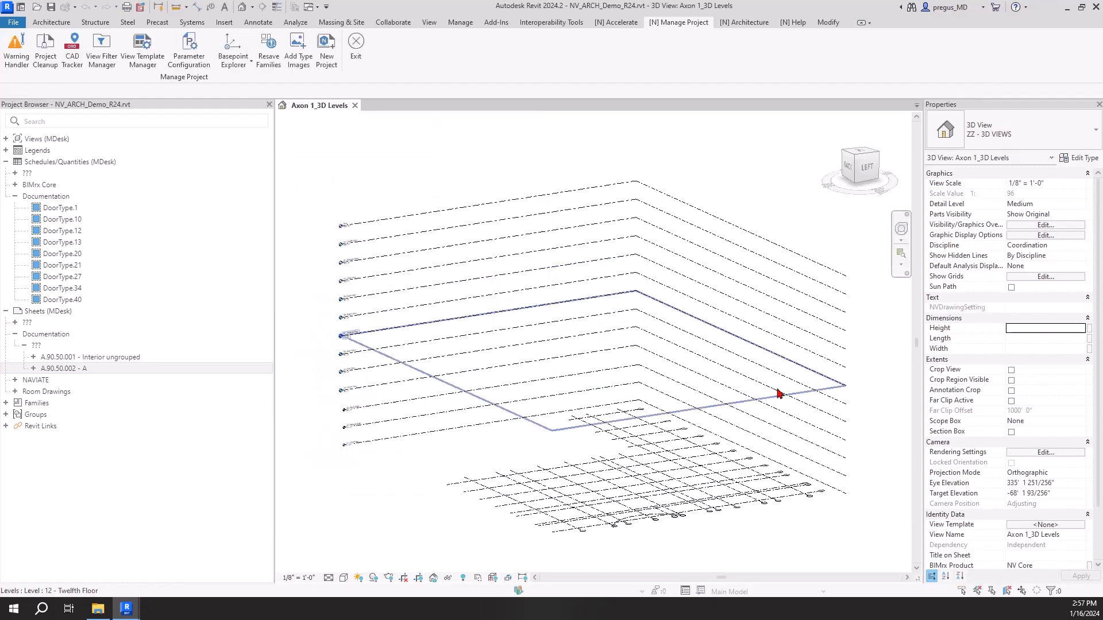
- Reopen Project Cleanup, switch on the confirmation for cleaning up the project, and close the dialog without running the clean-up
{"action": "scroll", "coordinate": [1028, 502], "scroll_direction": "down", "scroll_amount": 3}
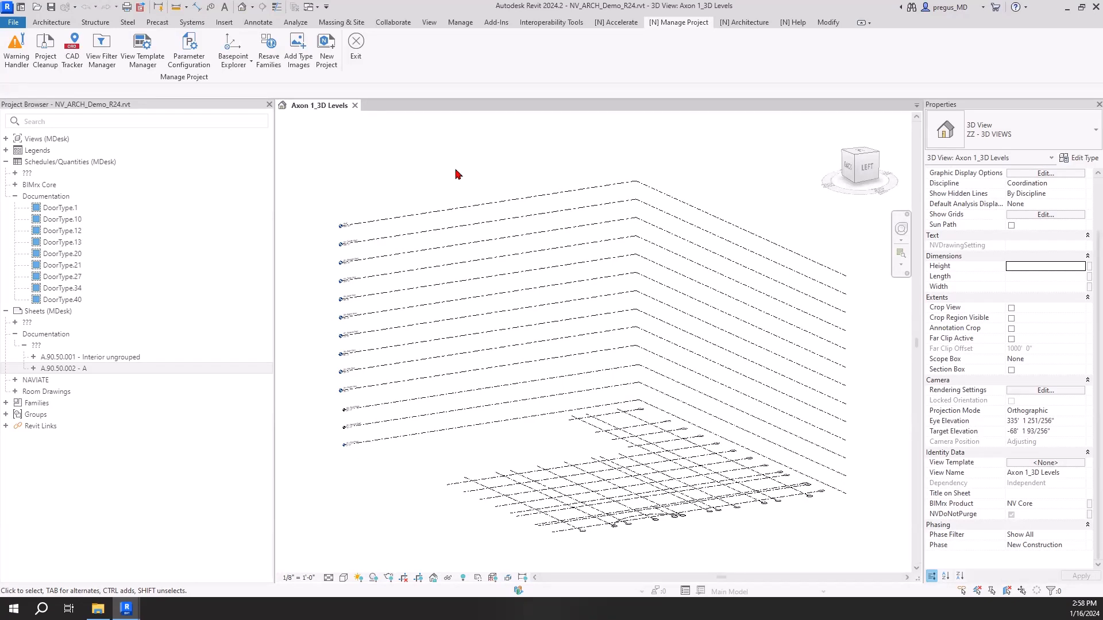
{"action": "left_click", "coordinate": [46, 52]}
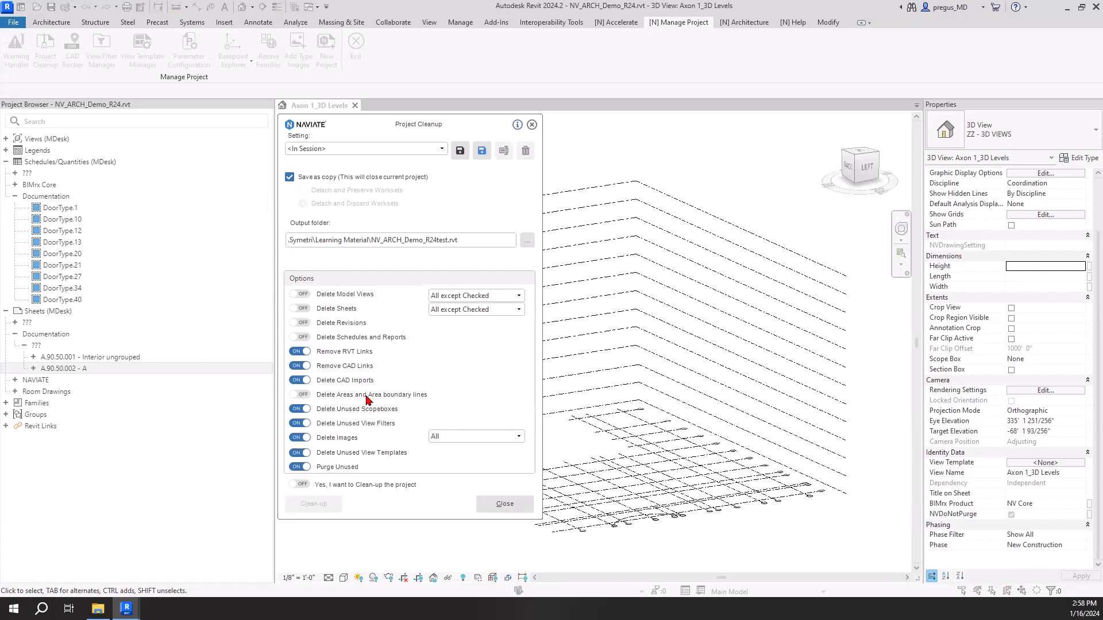
{"action": "left_click", "coordinate": [301, 486]}
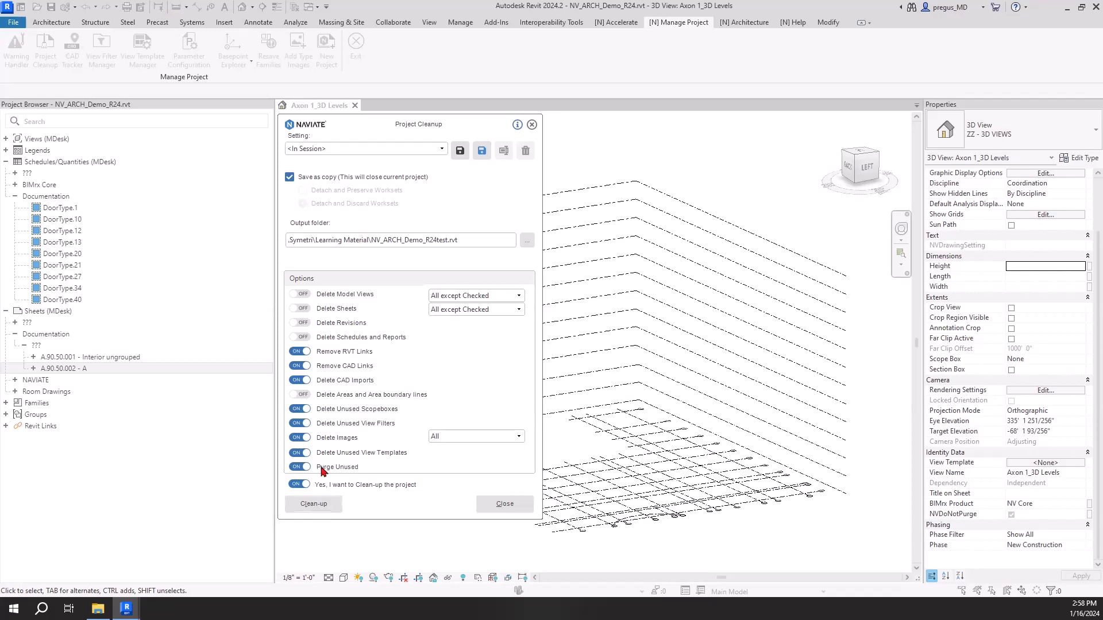
{"action": "left_click", "coordinate": [503, 506]}
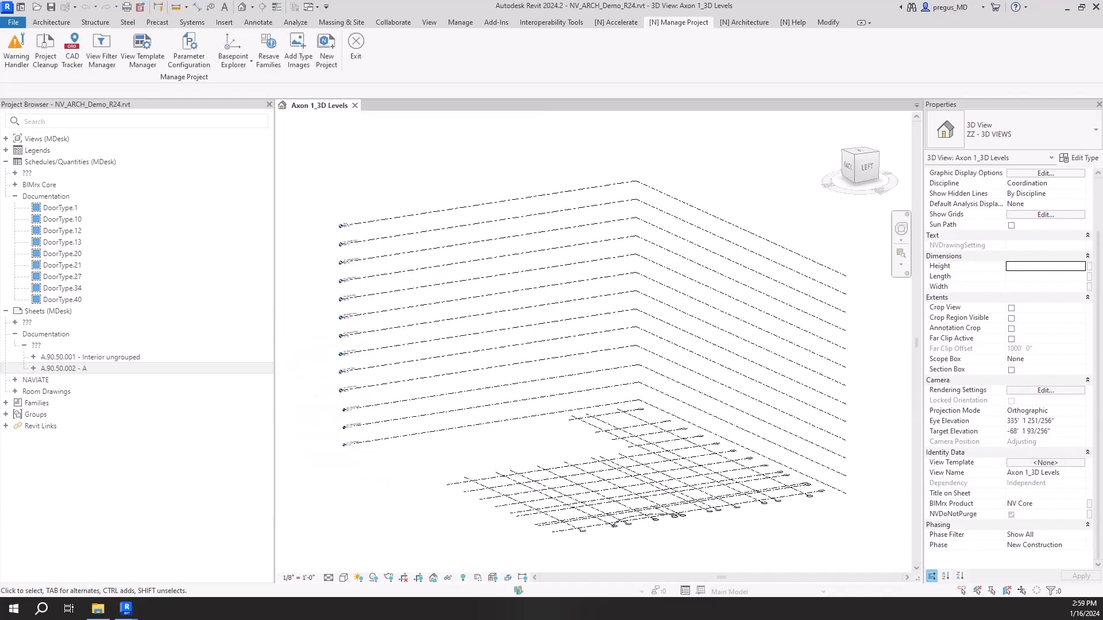